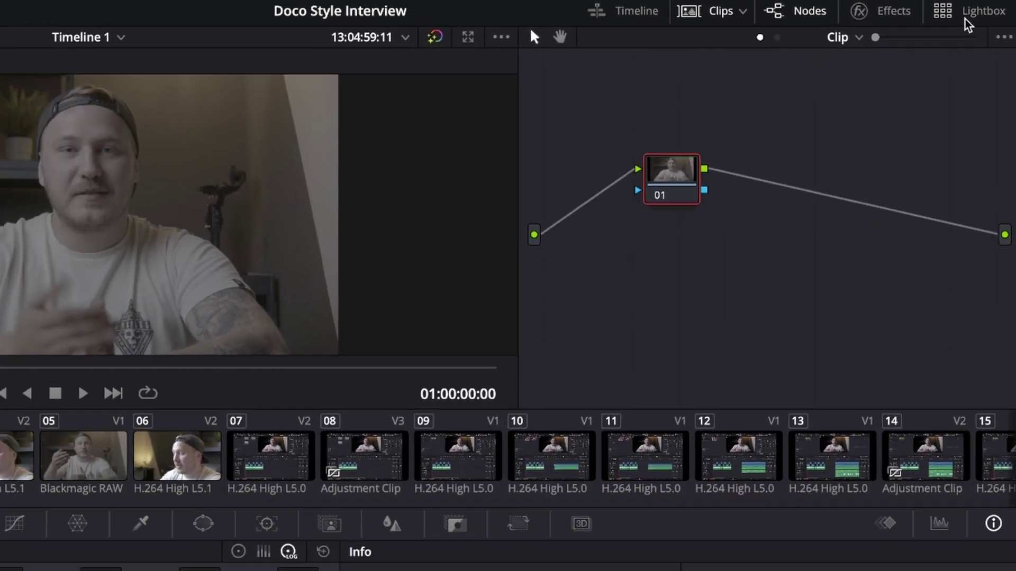
- Open the Lightbox and shrink the thumbnails so every Doco Style Interview clip fits on screen
left_click(959, 15)
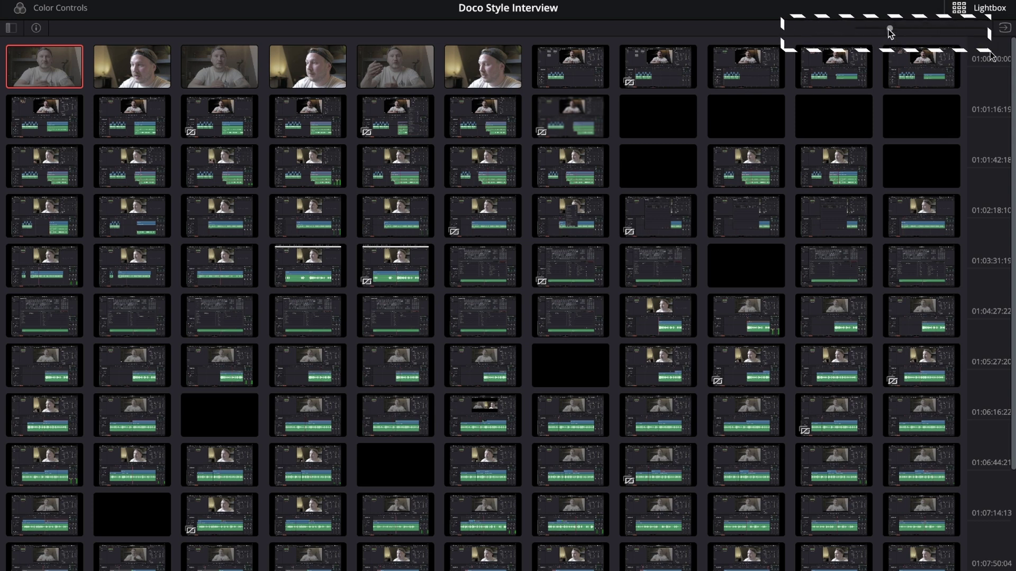
mouse_move(890, 32)
left_mouse_down()
mouse_move(948, 35)
mouse_move(874, 30)
left_mouse_up()
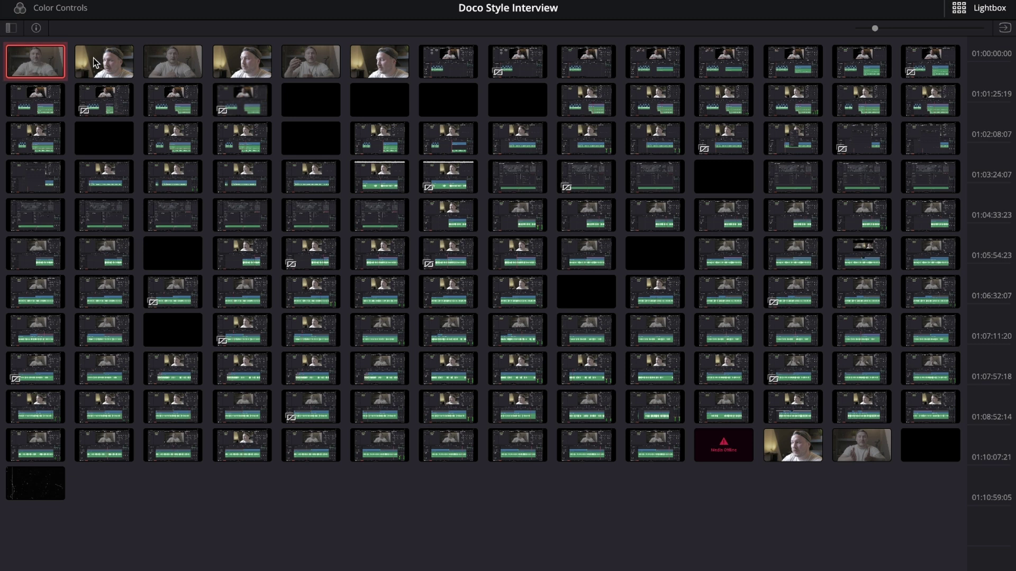
- Add clip 5 and the late close-up to the selection, group them as 'A Cam', then select clip 2
left_click(326, 60, "ctrl")
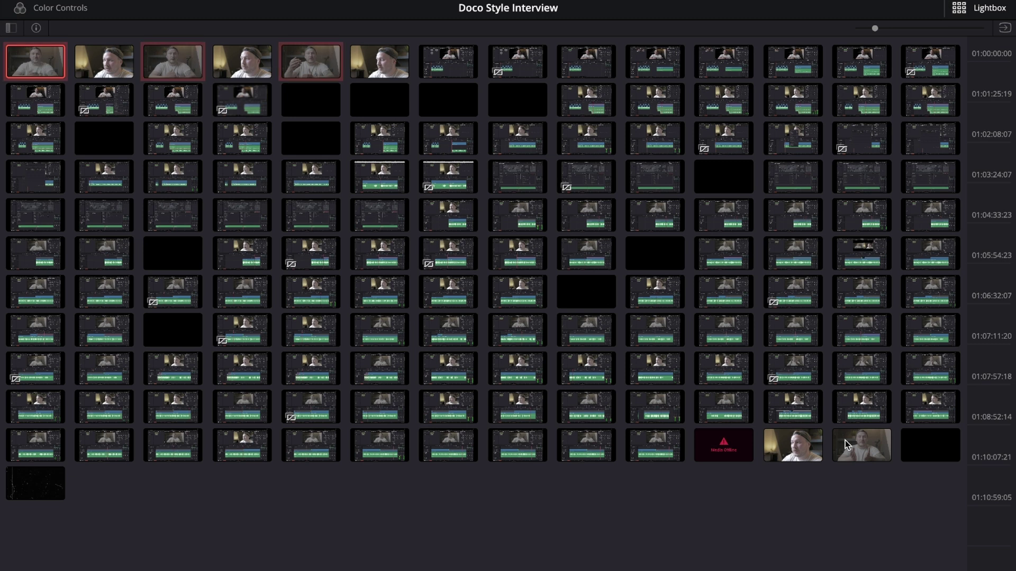
left_click(856, 452, "ctrl")
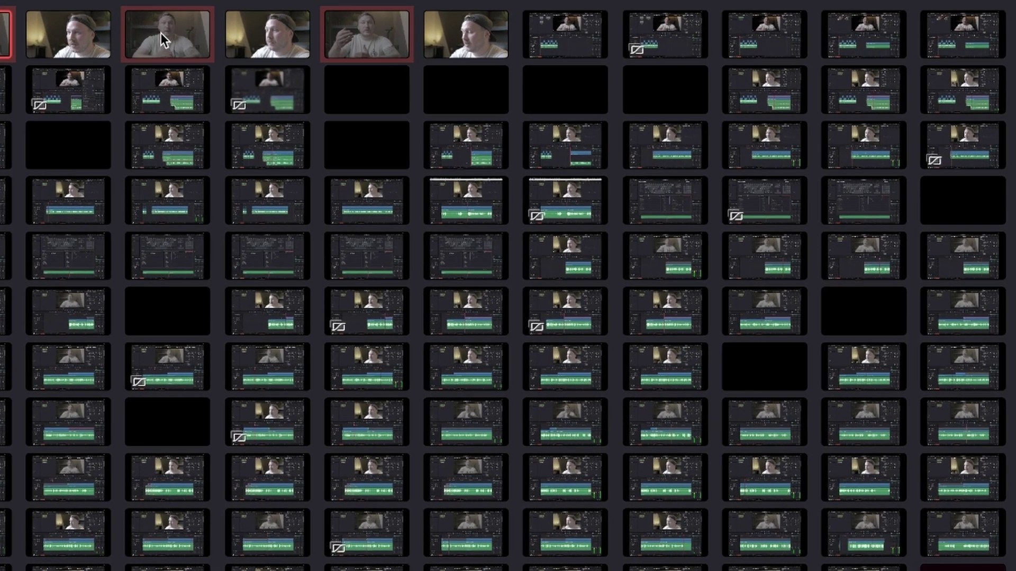
right_click(169, 65)
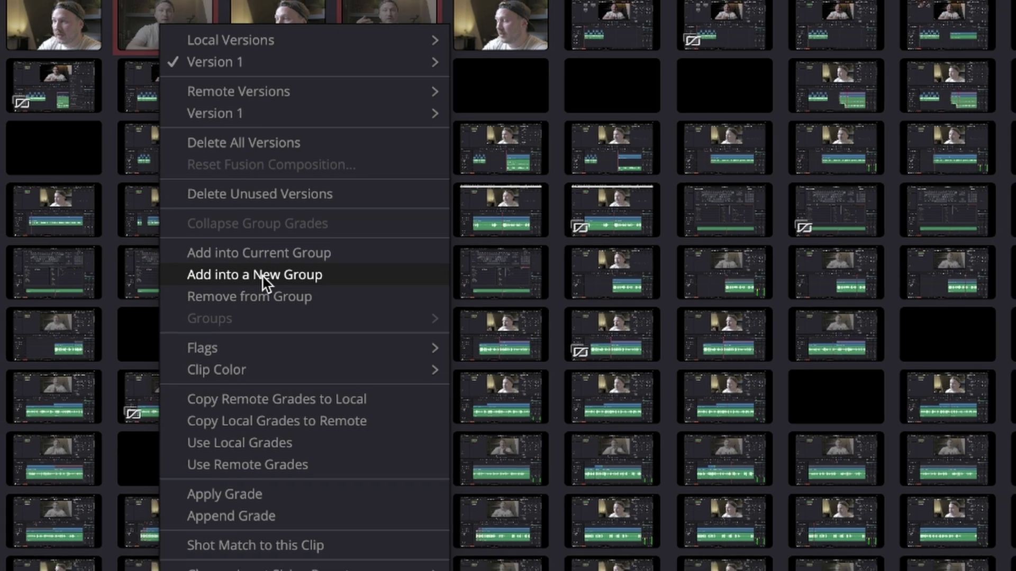
left_click(263, 281)
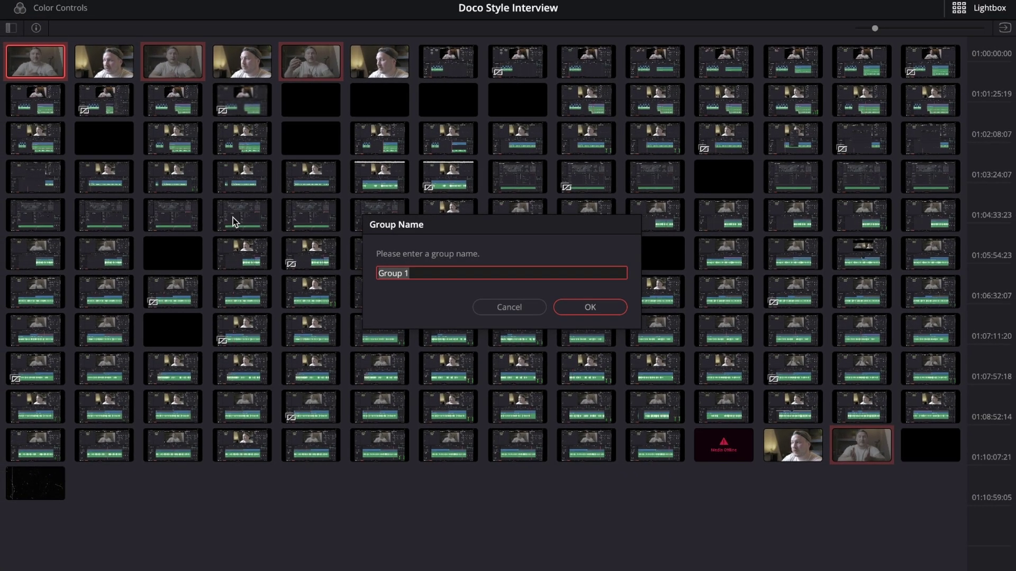
type("A CAam")
key("BackSpace")
key("BackSpace")
key("BackSpace")
type("am")
left_click(591, 306)
left_click(101, 67)
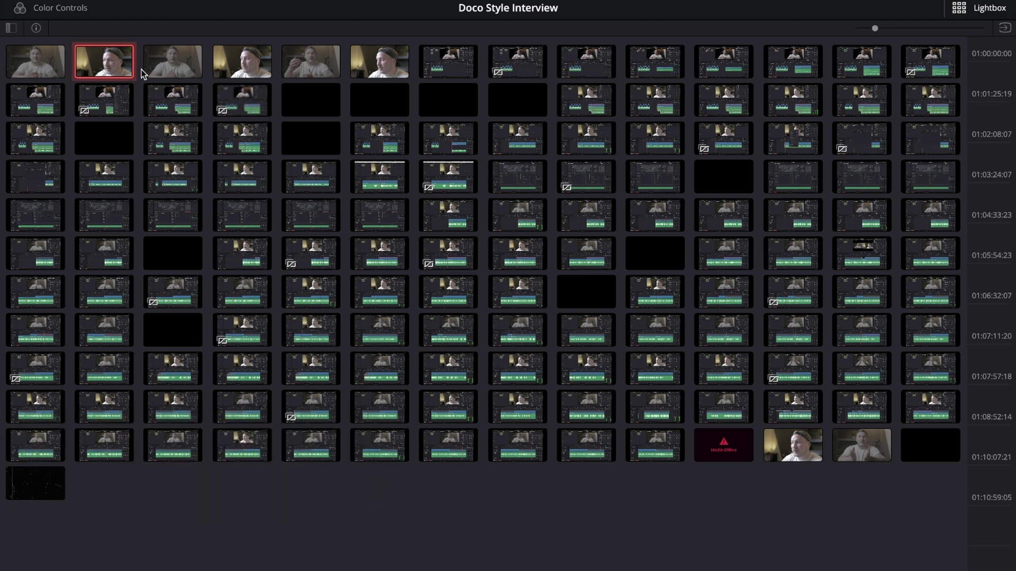
- Add clips 4, 6 and the last-row close-up to the selection and group them as 'B Cam'
left_click(244, 58, "ctrl")
left_click(387, 64, "ctrl")
left_click(793, 444, "ctrl")
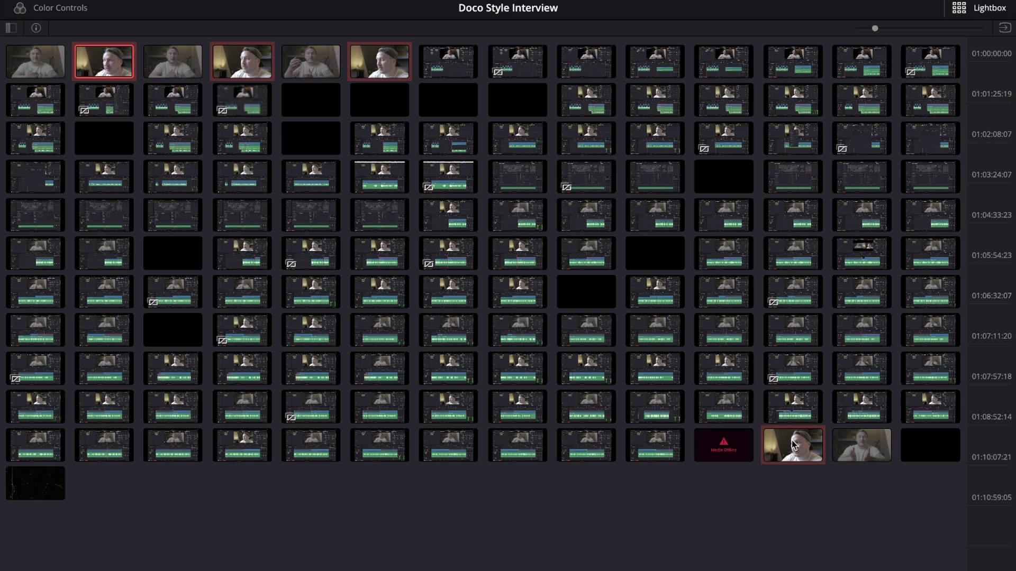
right_click(793, 445)
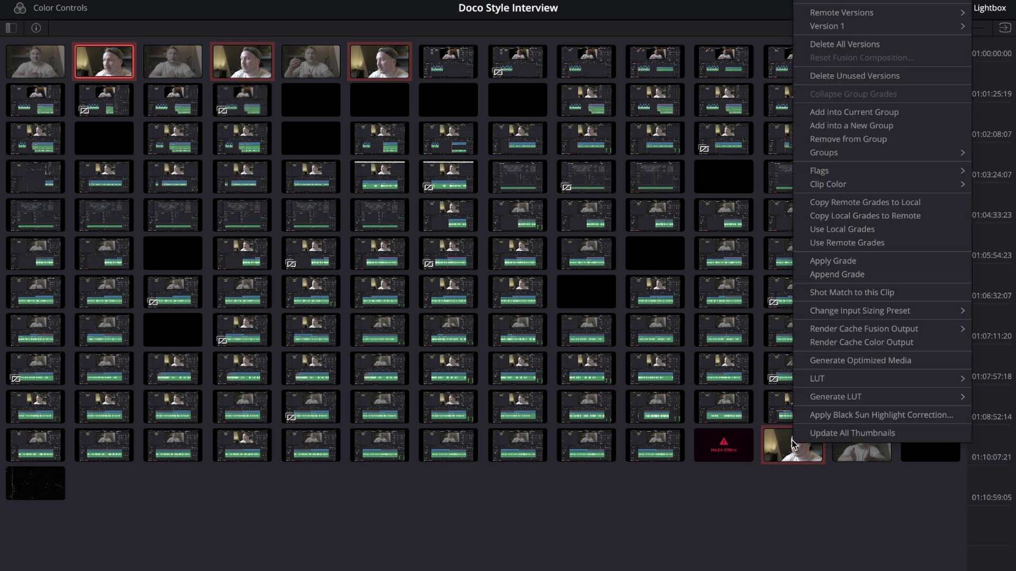
left_click(860, 128)
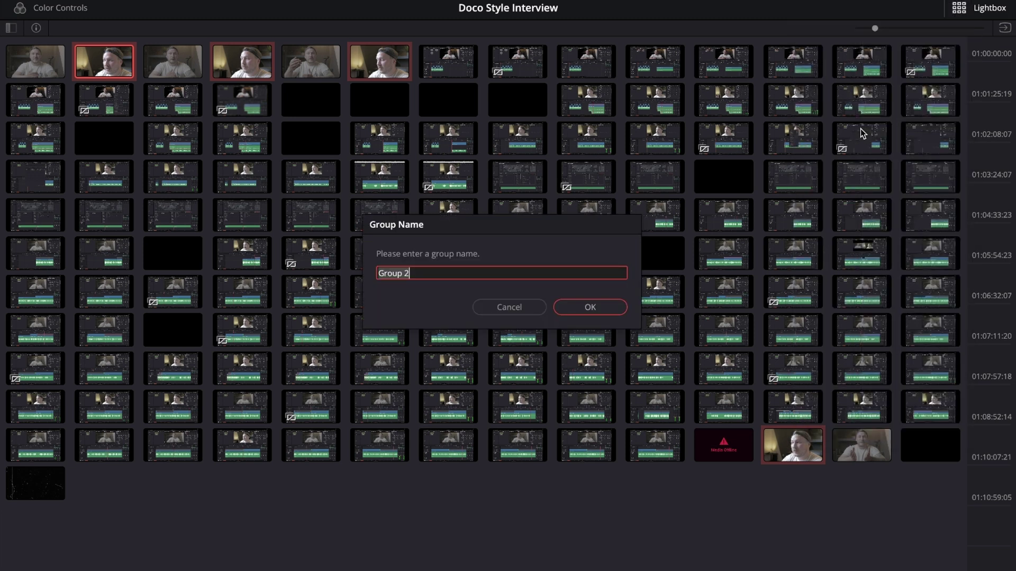
type("B Cam")
key("Return")
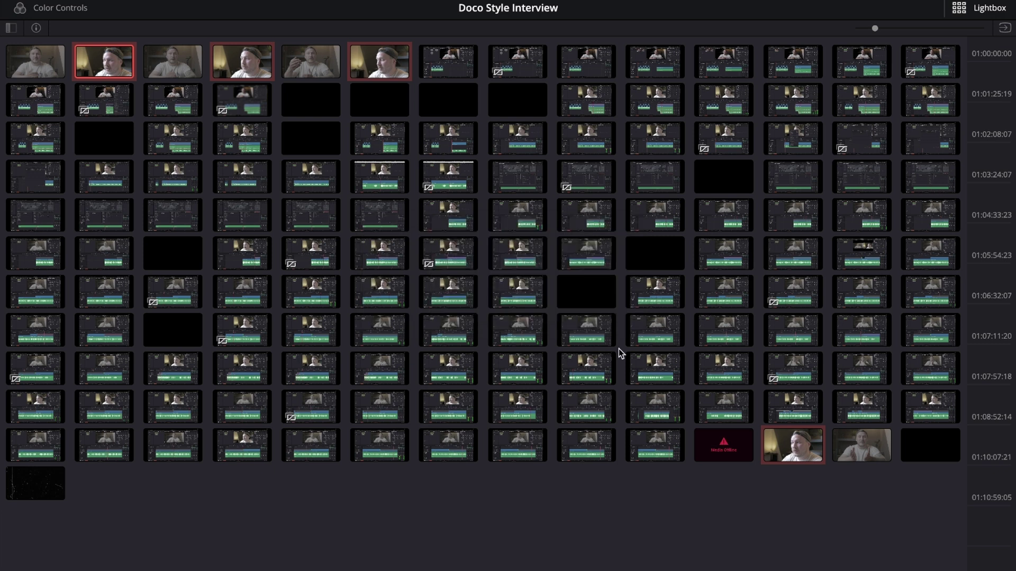
- Close the Lightbox, preview clips 05 and 06, and reposition node 01 in the node graph
left_click(964, 11)
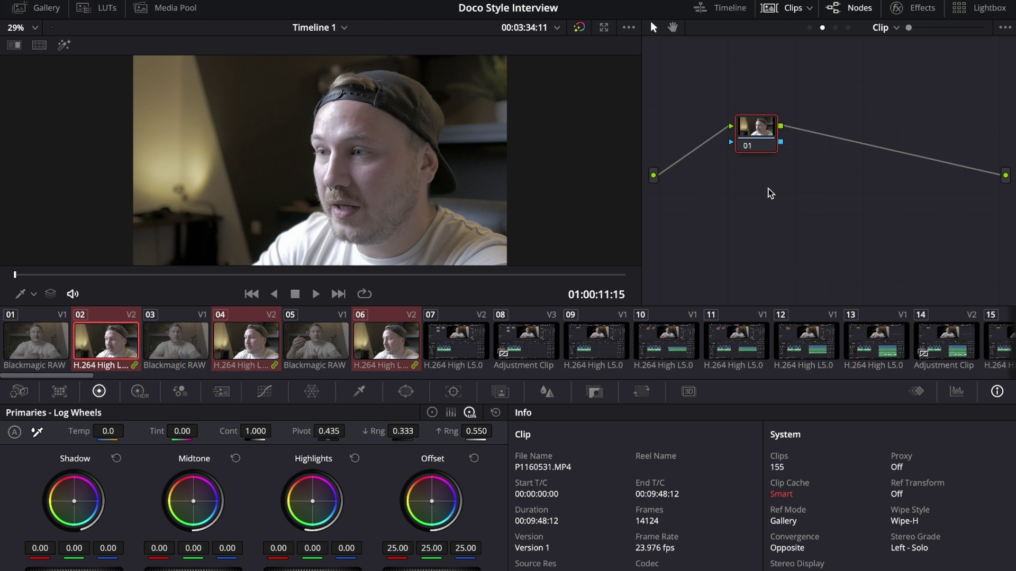
left_click(313, 350)
left_click(375, 347)
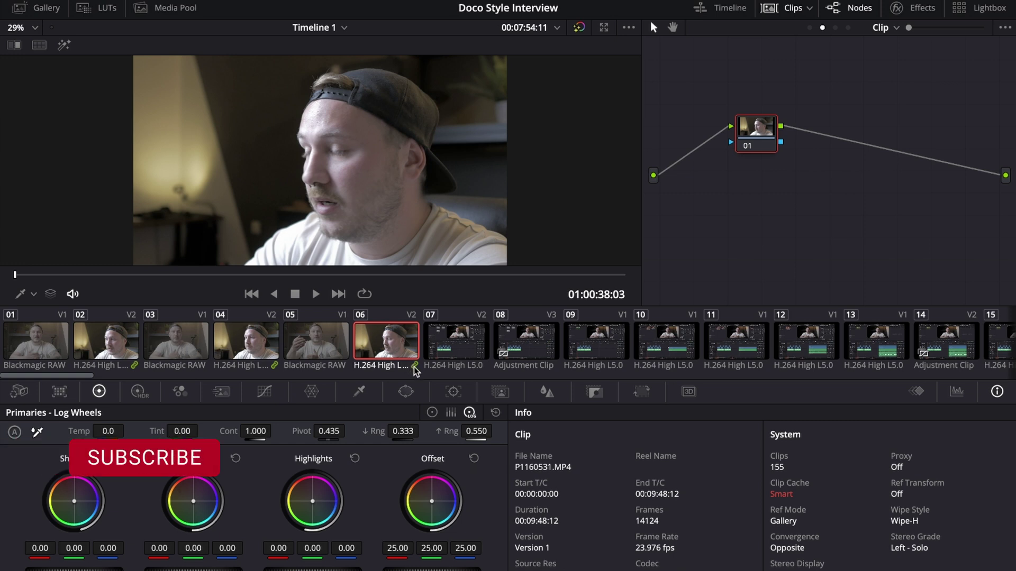
left_click_drag(765, 123, 715, 129)
left_click(881, 29)
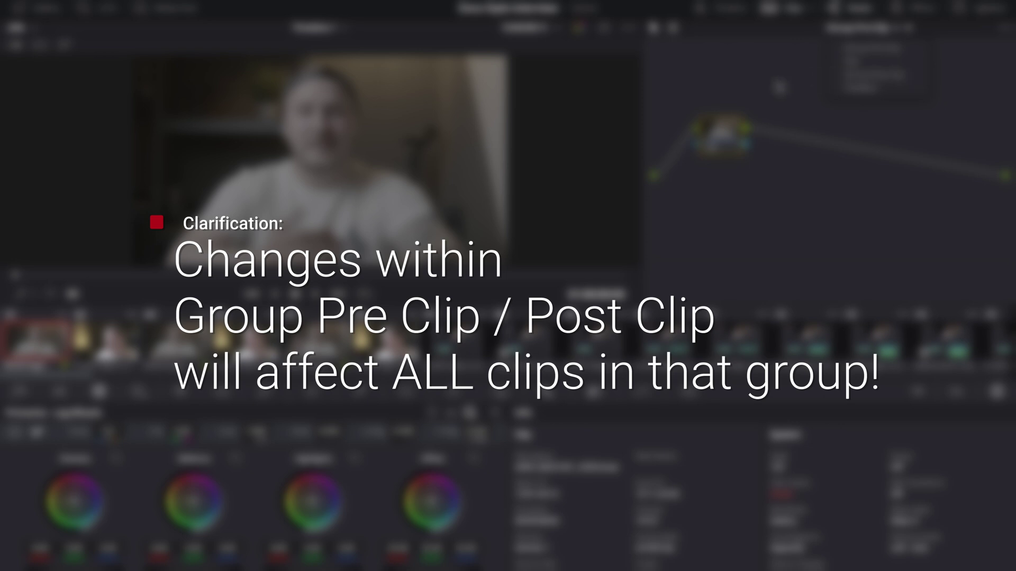
- Move node 01 further left, save the project, and switch to the Group Pre-Clip graph
left_click(848, 59)
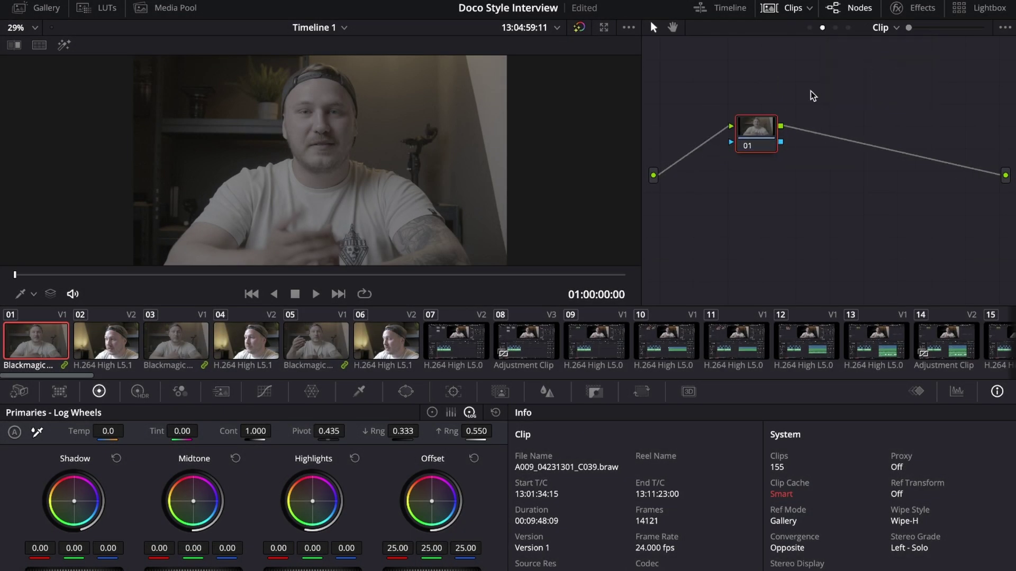
left_click_drag(770, 129, 745, 130)
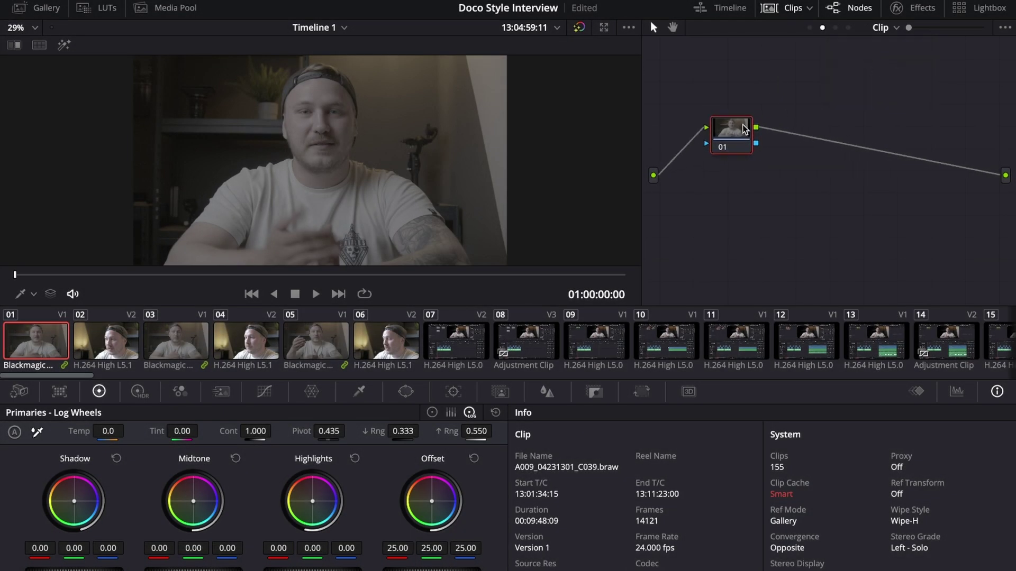
key("ctrl+s")
left_click(810, 27)
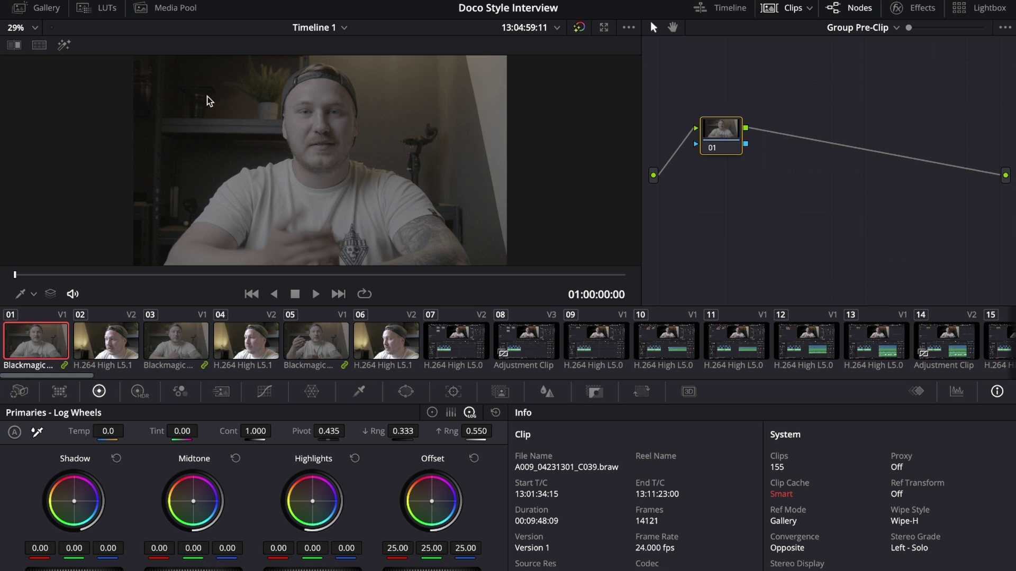
- Set noise reduction to 1 temporal frame, temporal thresholds 5.6 and spatial luma 9.4, checking on clip 03
left_click(222, 393)
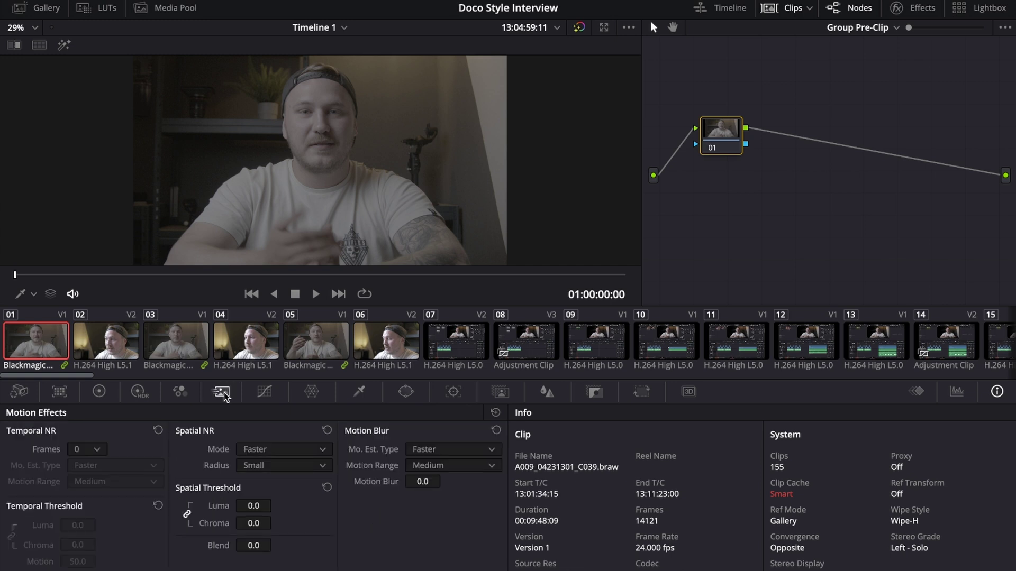
left_click(76, 449)
left_click(79, 481)
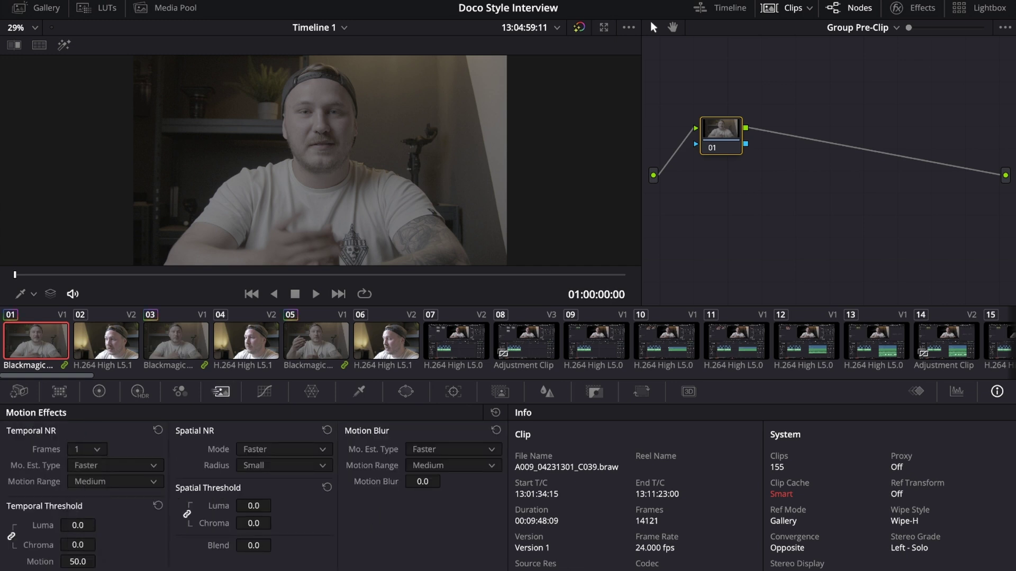
left_click_drag(73, 525, 76, 526)
left_click_drag(253, 506, 276, 506)
left_click(180, 333)
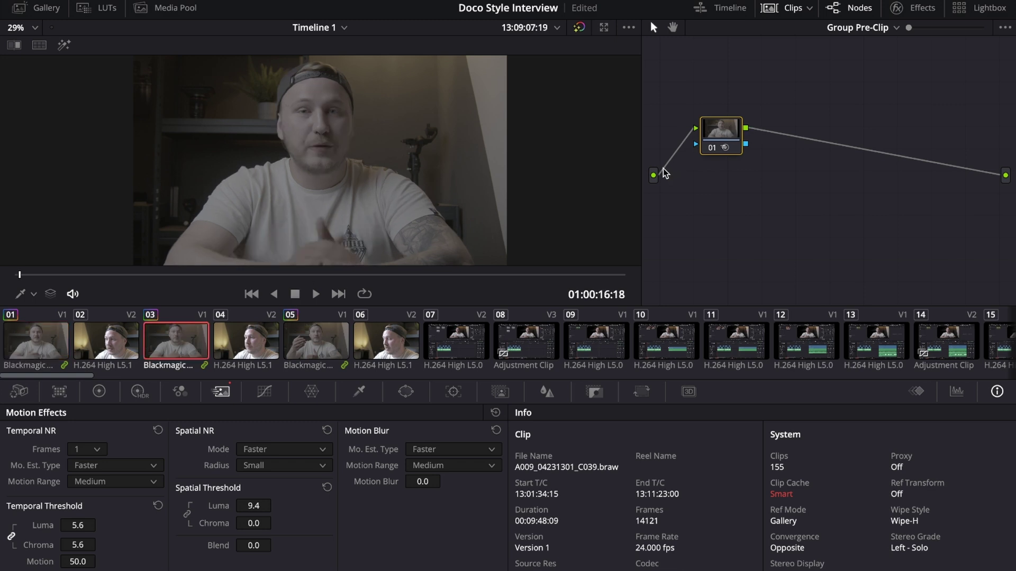
key("Home")
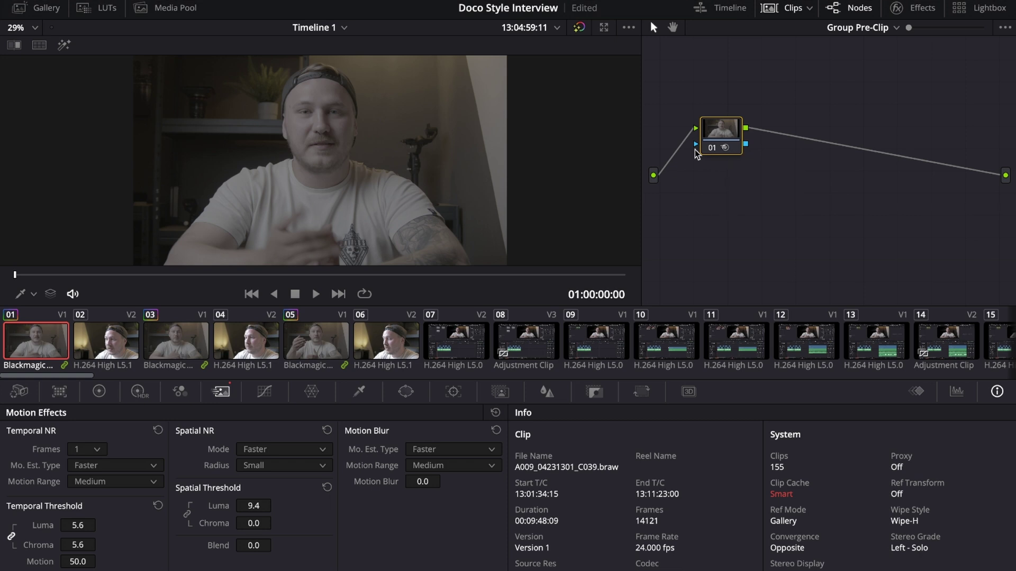
- Add serial node 02 and nudge its Offset toward blue (24.37, 25.07, 25.87), previewing clips 03 and 05
key("alt+s")
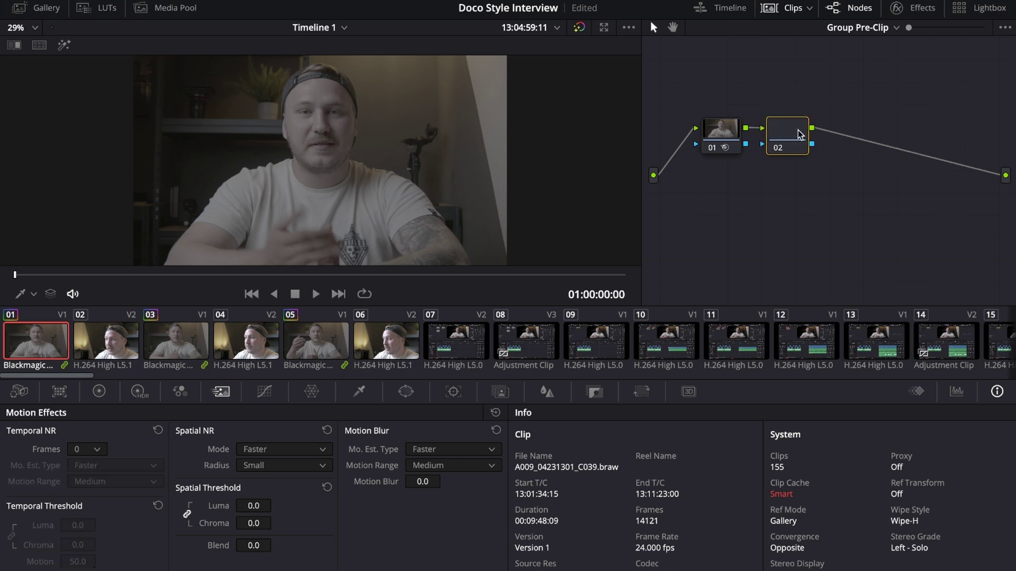
left_click(100, 391)
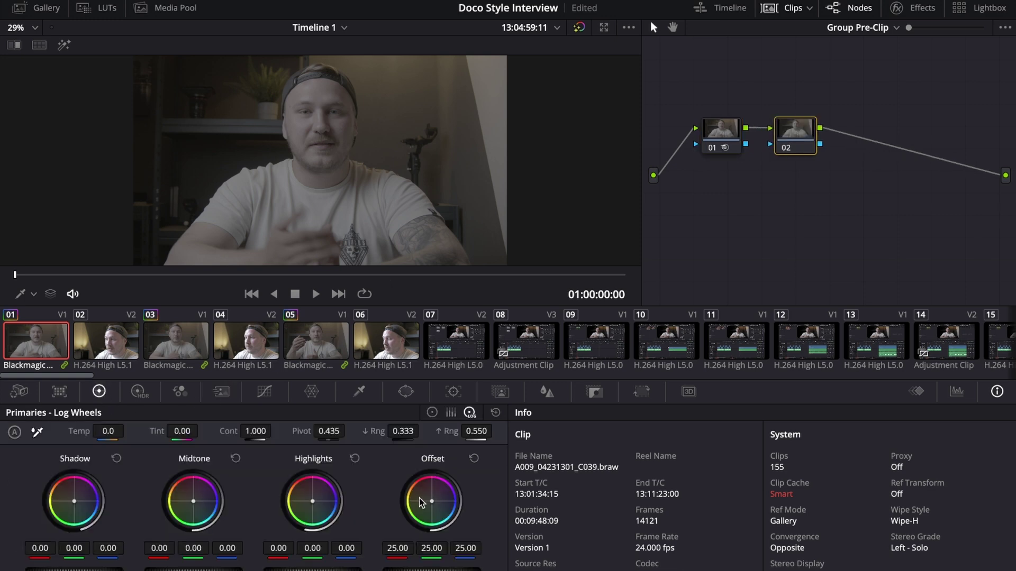
left_click_drag(432, 501, 437, 505)
left_click(165, 347)
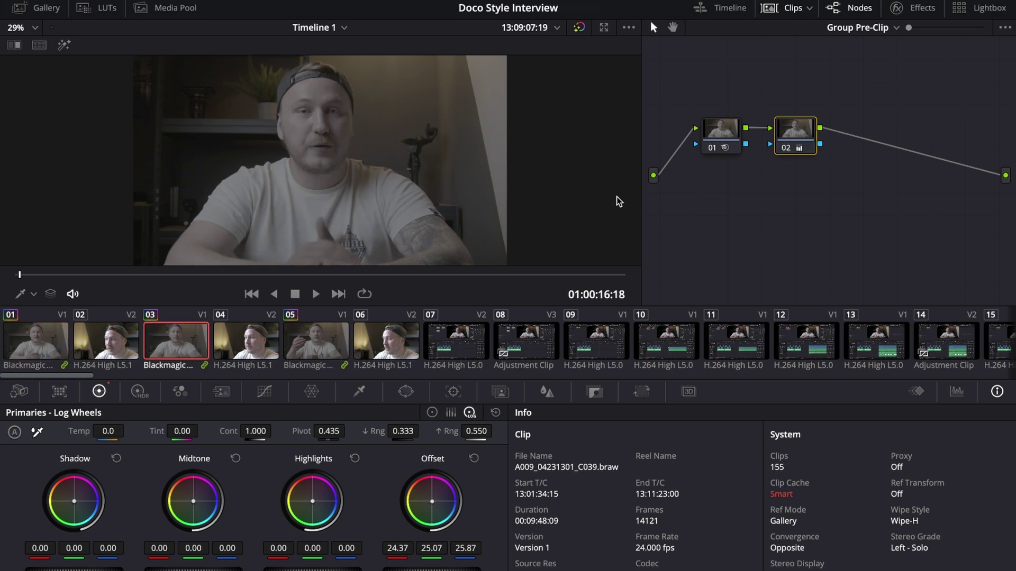
left_click(327, 328)
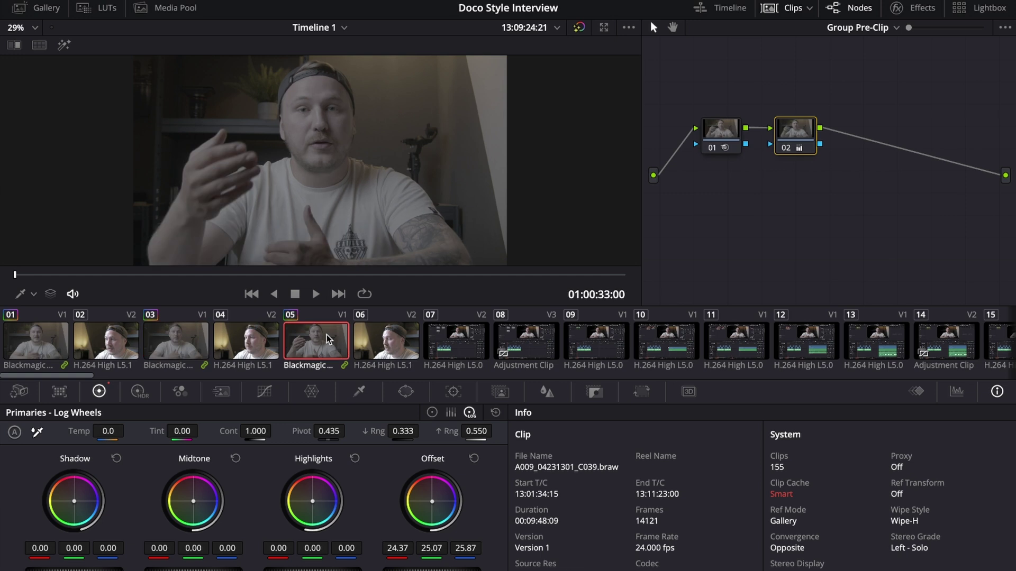
- Switch to the clip's own node graph and trial a -200 temperature, comparing clip 01 with clip 03
key("Home")
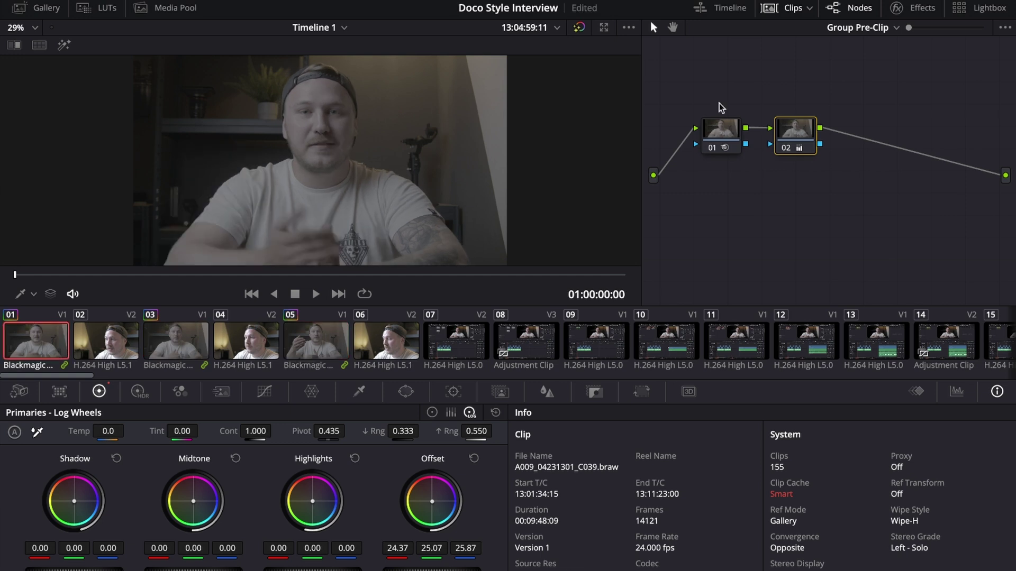
left_click(857, 28)
left_click(850, 62)
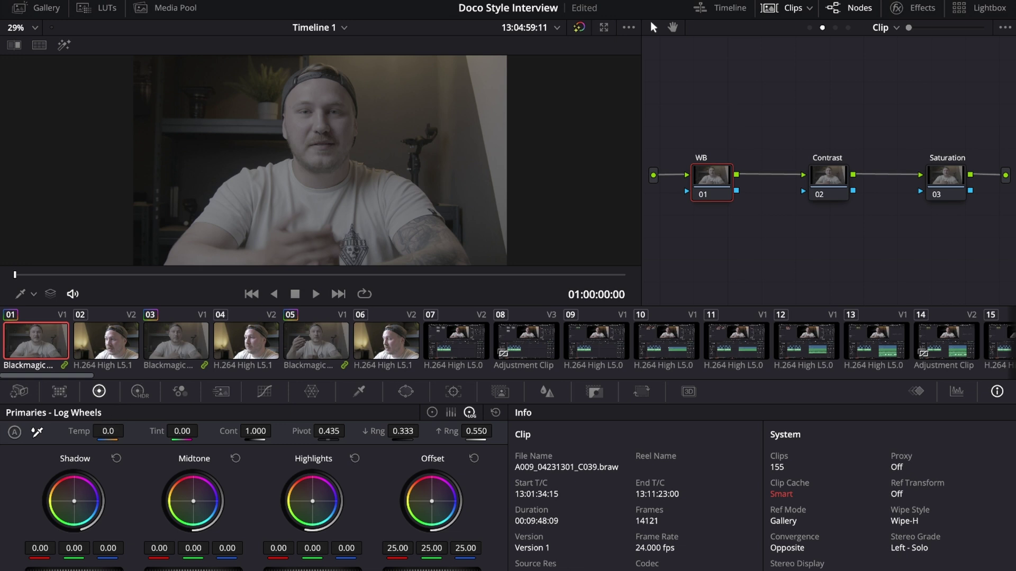
left_click_drag(108, 432, 79, 431)
left_click(169, 336)
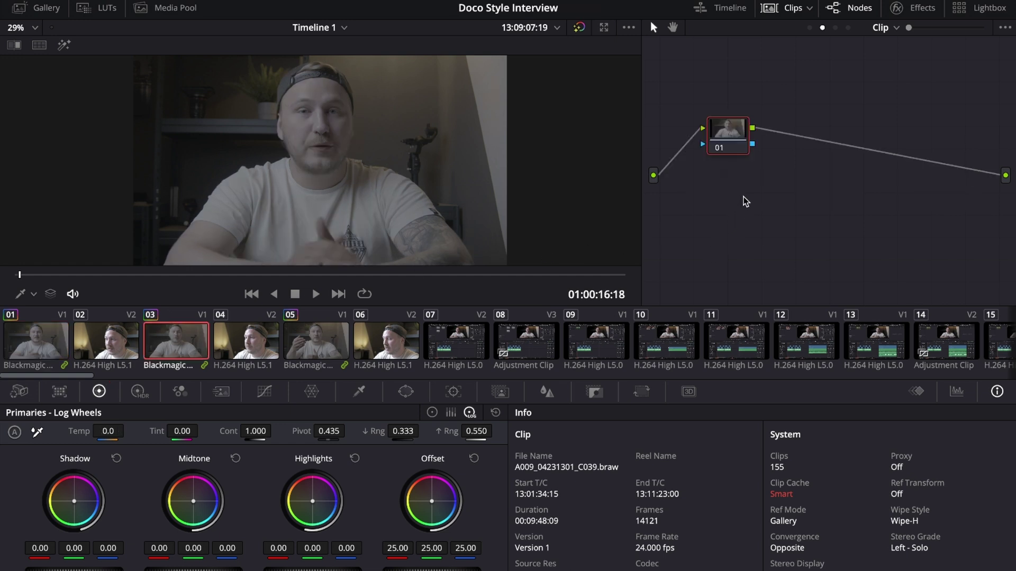
left_click(35, 337)
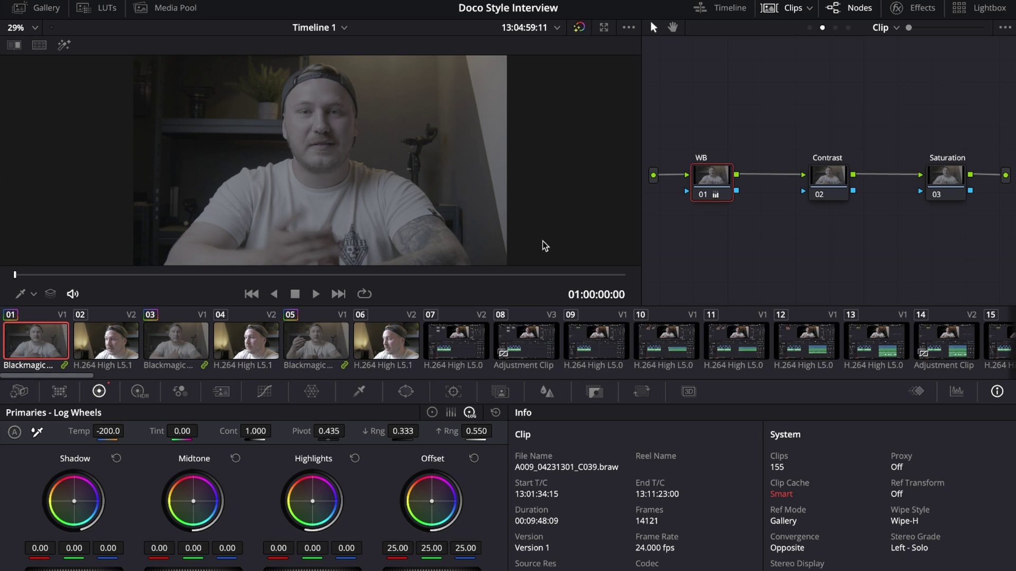
left_click(177, 331)
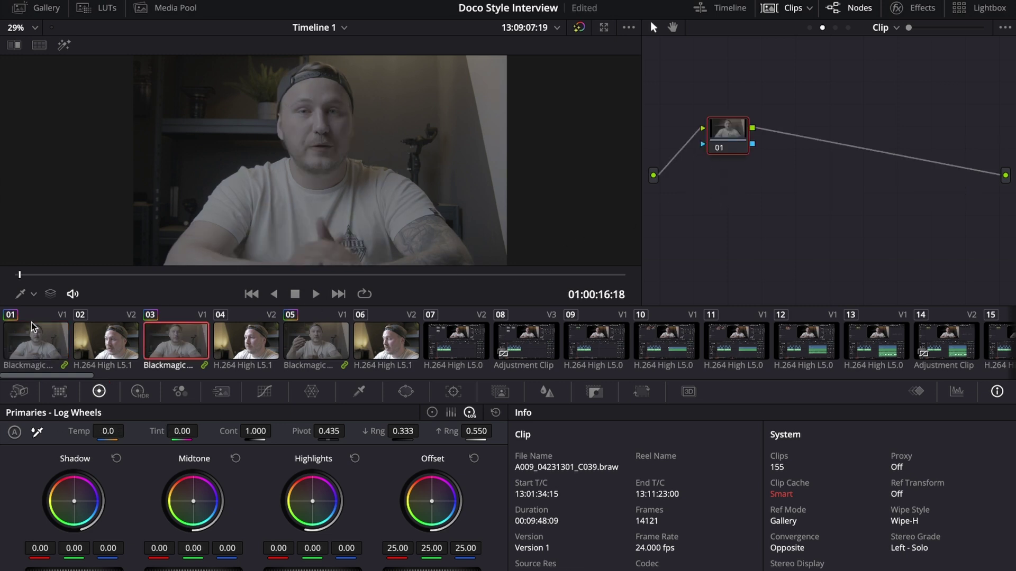
left_click(42, 344)
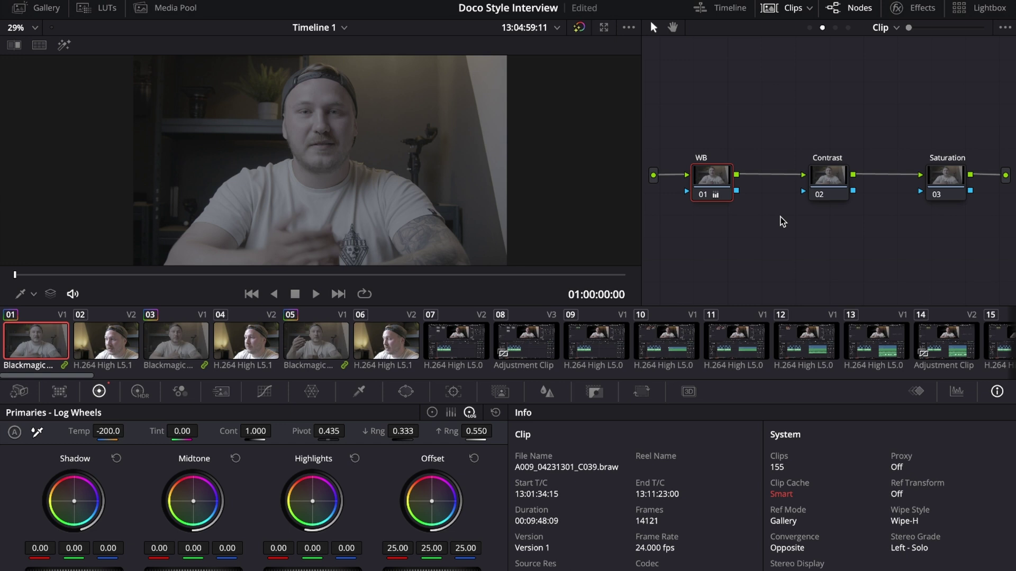
- Reset the WB node's grade and switch to the Group Post-Clip graph, moving node 01 left
right_click(721, 183)
left_click(744, 188)
left_click(834, 28)
left_click_drag(773, 122, 720, 120)
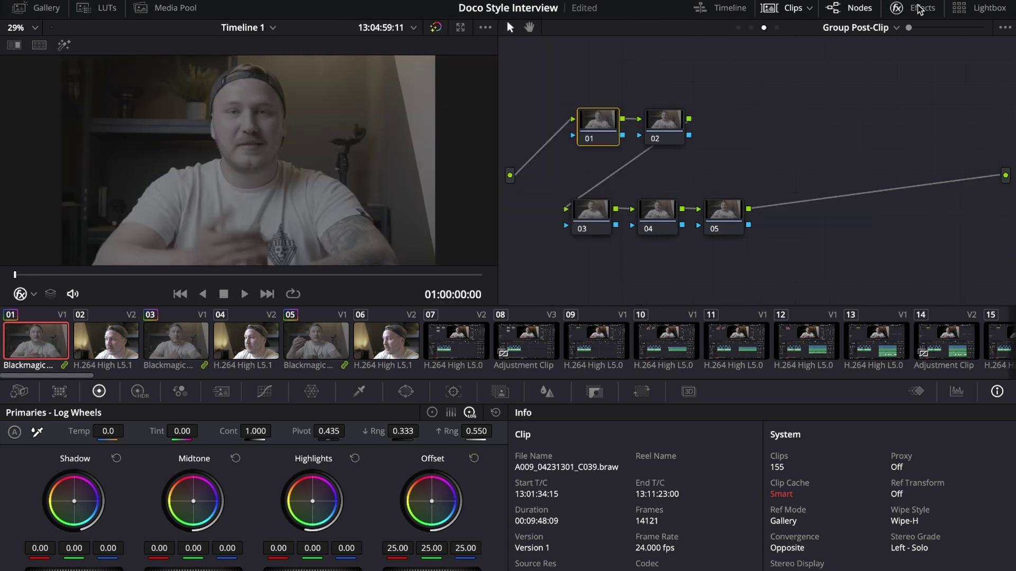
- Apply Color Space Transform to node 01 with input Blackmagic Film Gen 5 and output Cineon Film Log
left_click(900, 7)
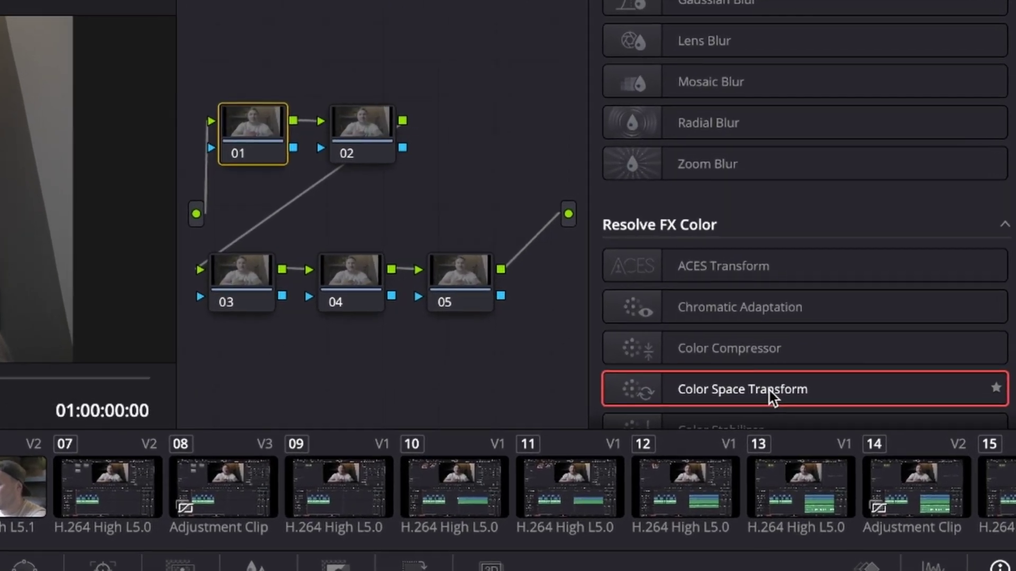
left_click_drag(817, 283, 615, 157)
left_click_drag(370, 184, 244, 122)
left_click(796, 97)
scroll(818, 265, "down", 5)
left_click(818, 271)
left_click(842, 151)
scroll(812, 287, "down", 5)
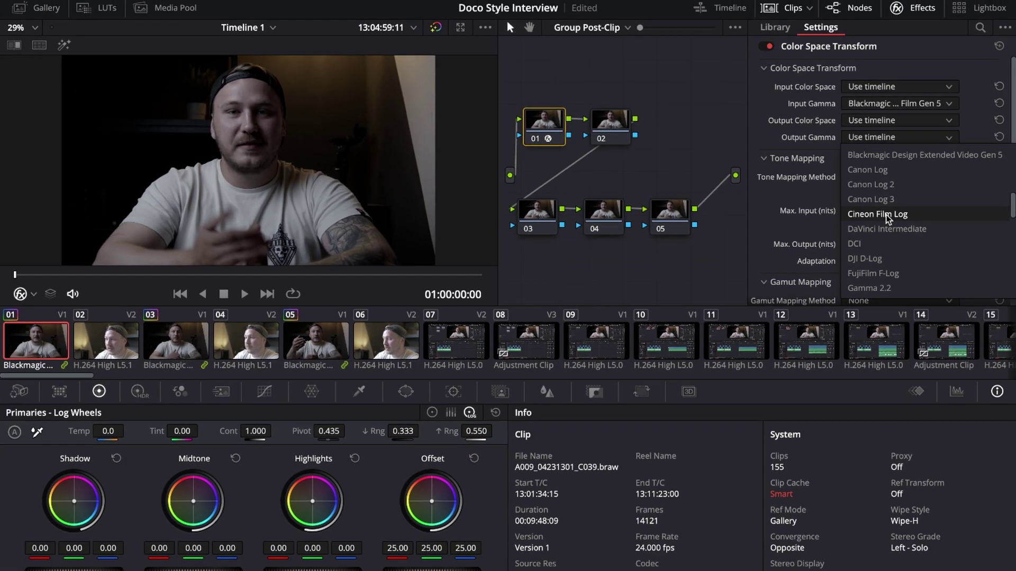
left_click(888, 215)
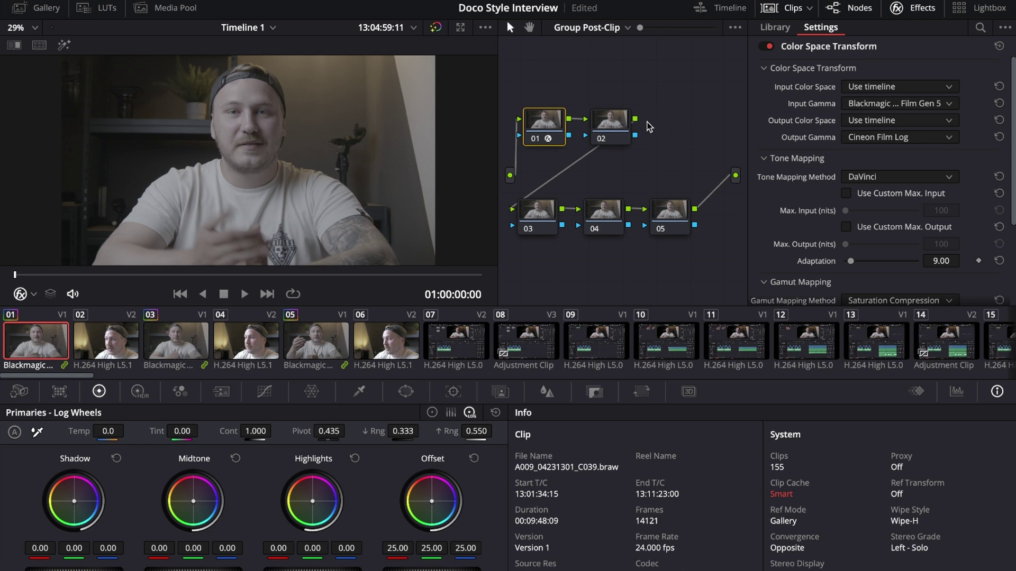
- Apply the Rec709 Fujifilm 3513DI D65 Film Looks LUT to node 02
left_click(616, 127)
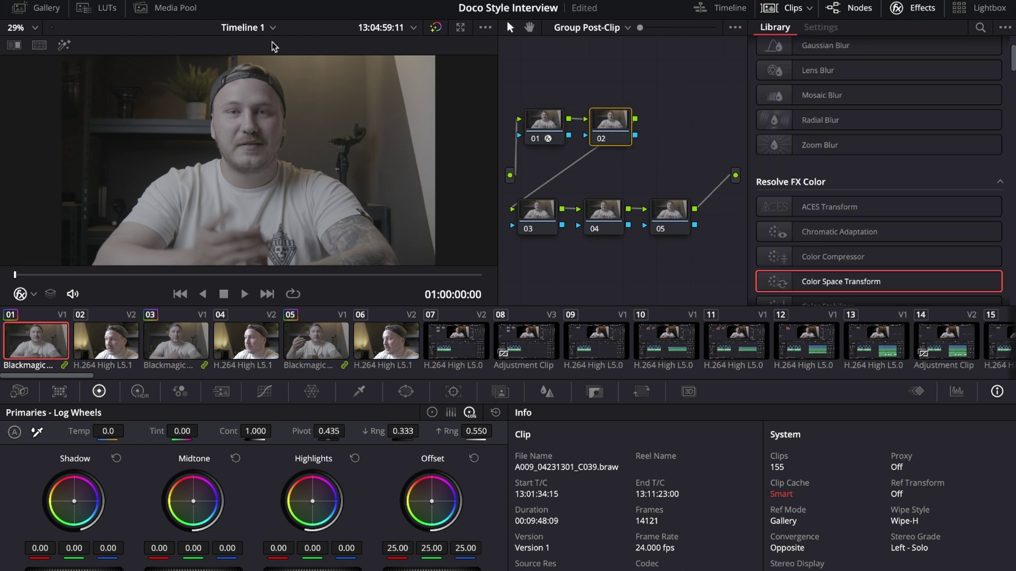
left_click(101, 10)
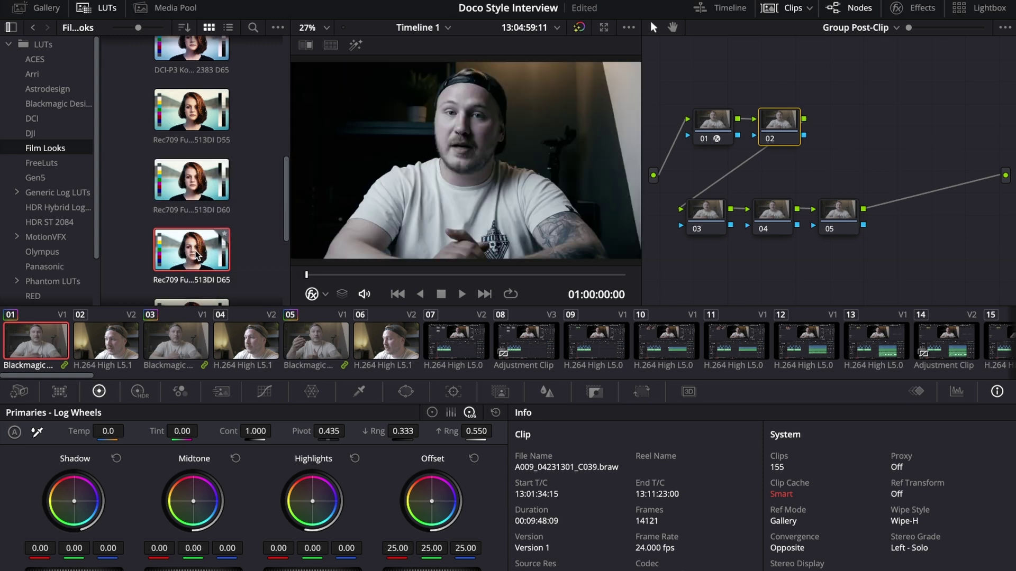
double_click(192, 250)
left_click(97, 7)
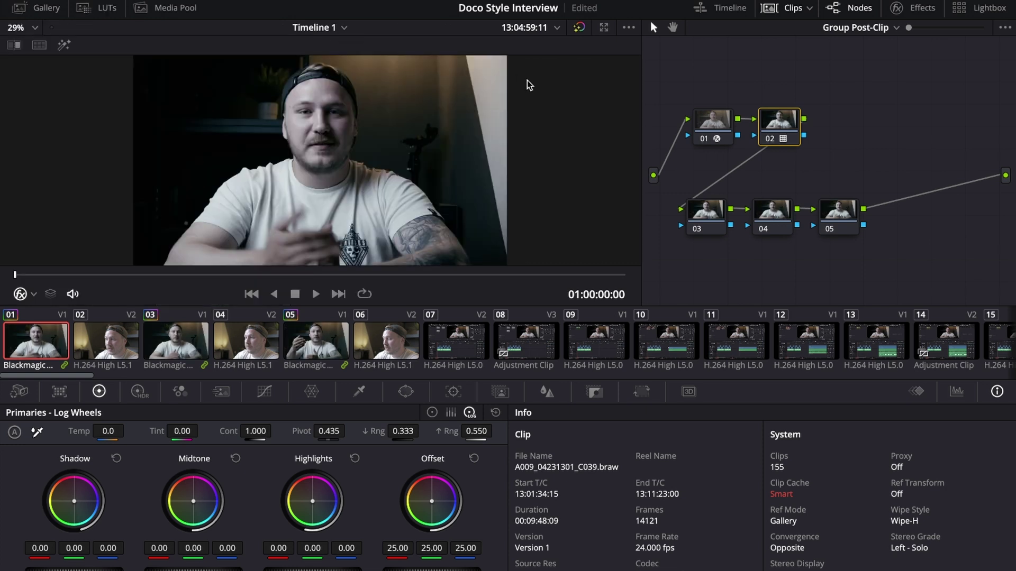
left_click_drag(698, 85, 782, 139)
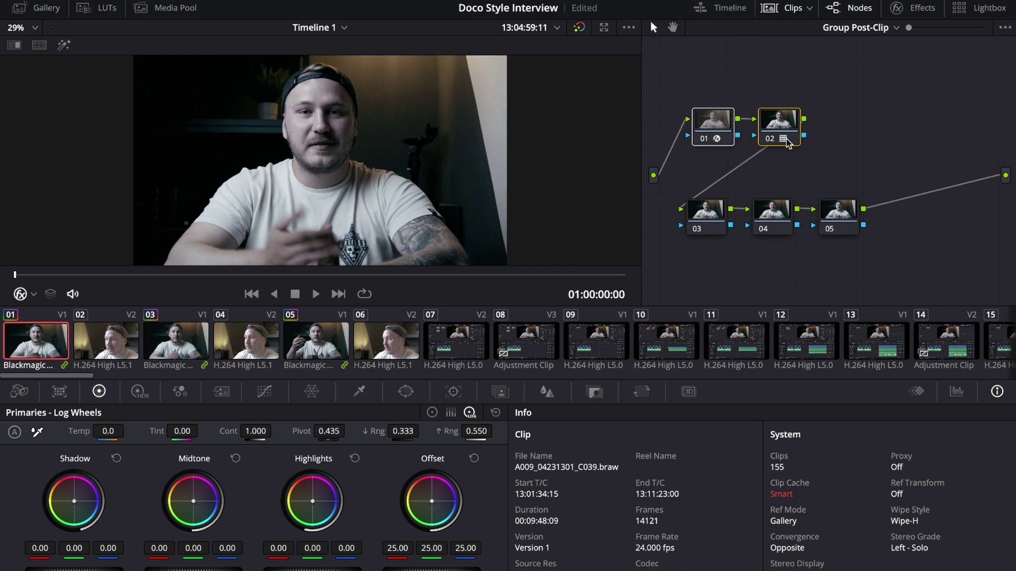
- Combine nodes 01 and 02 into a compound node and set its Key Output Gain to 0.930
right_click(712, 131)
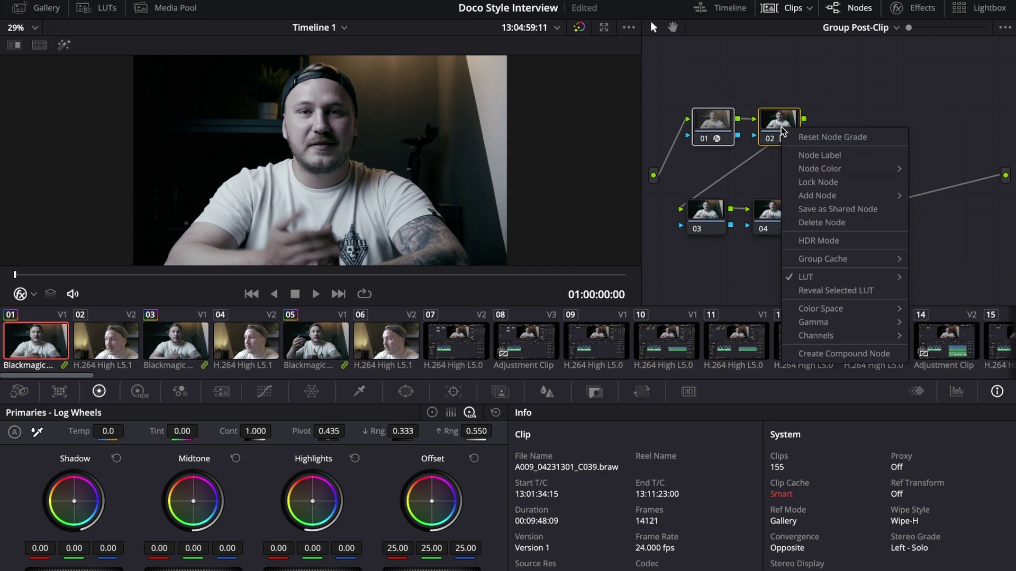
left_click(822, 357)
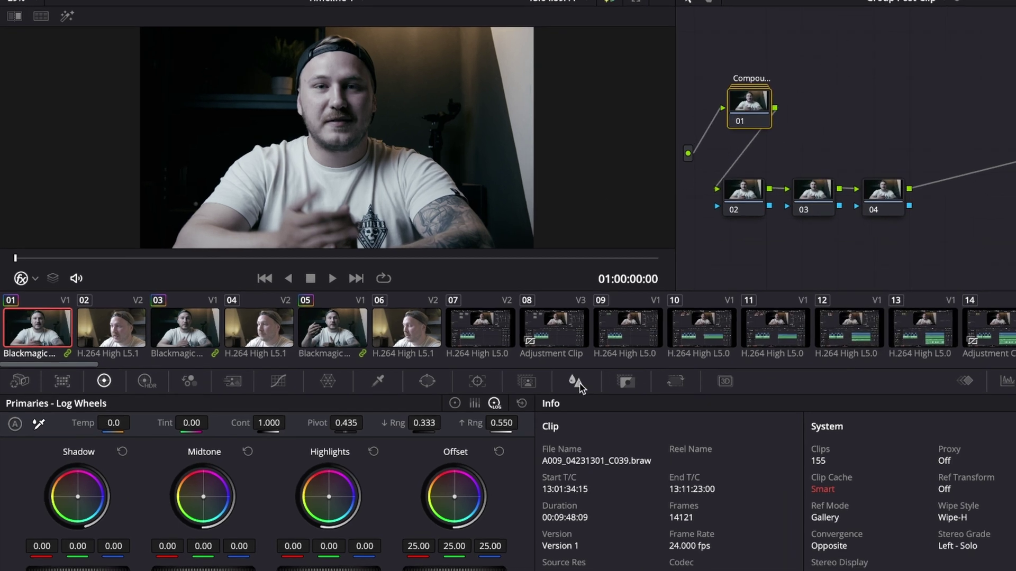
left_click(595, 391)
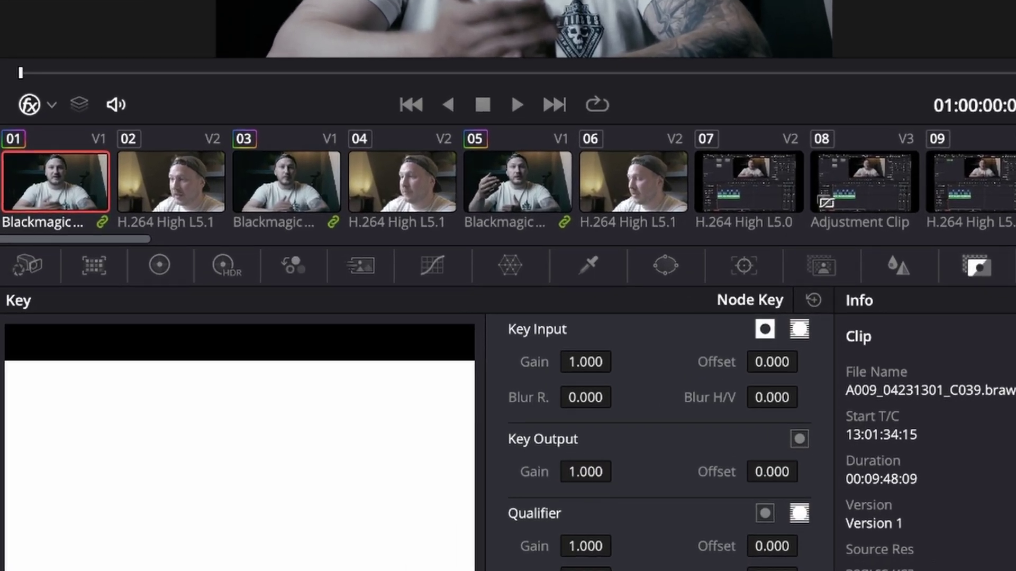
left_click_drag(617, 472, 609, 472)
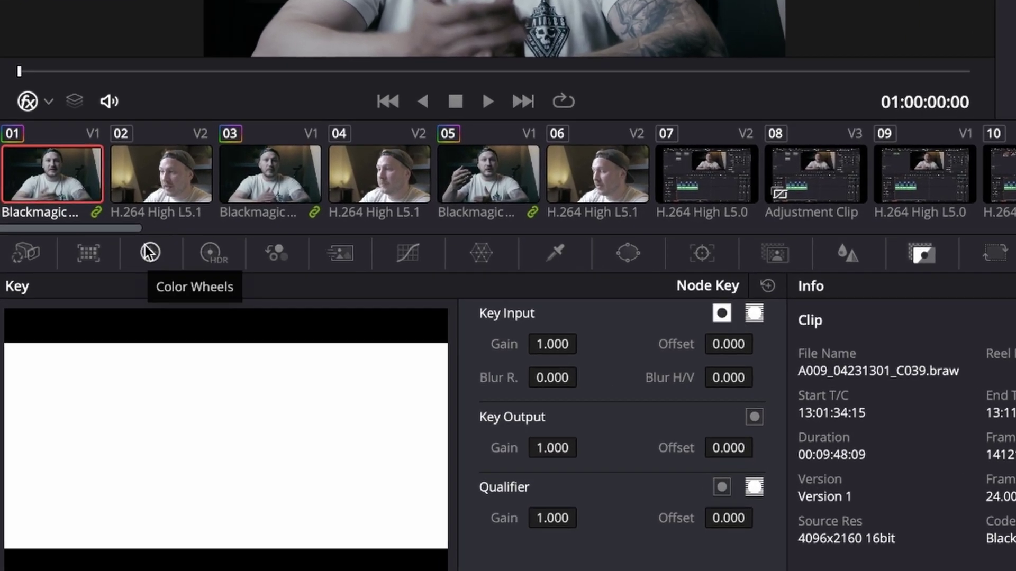
left_click(150, 253)
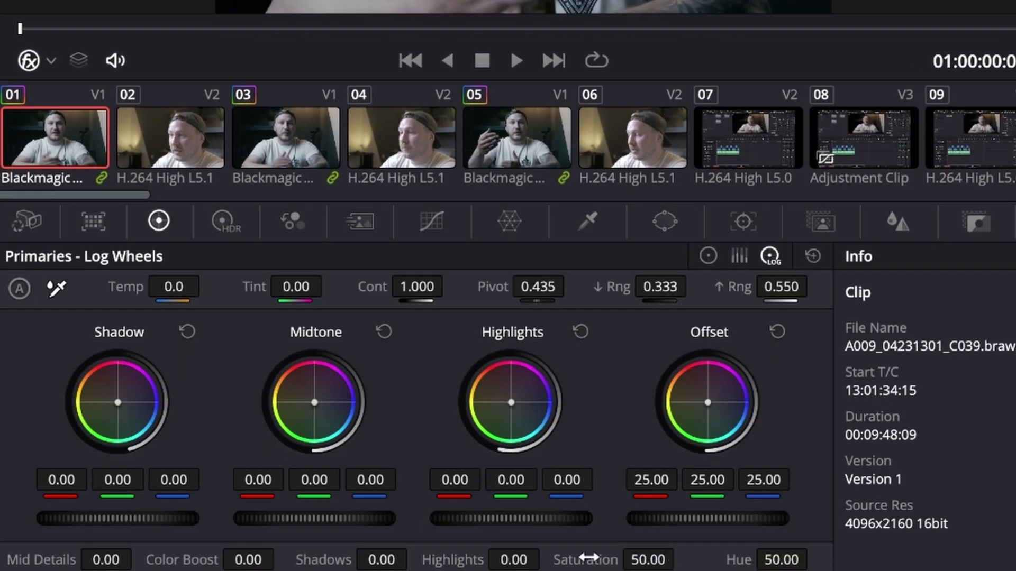
- Raise node 02's RGB Mixer red, green and blue output gains each to 2.00
left_click(292, 220)
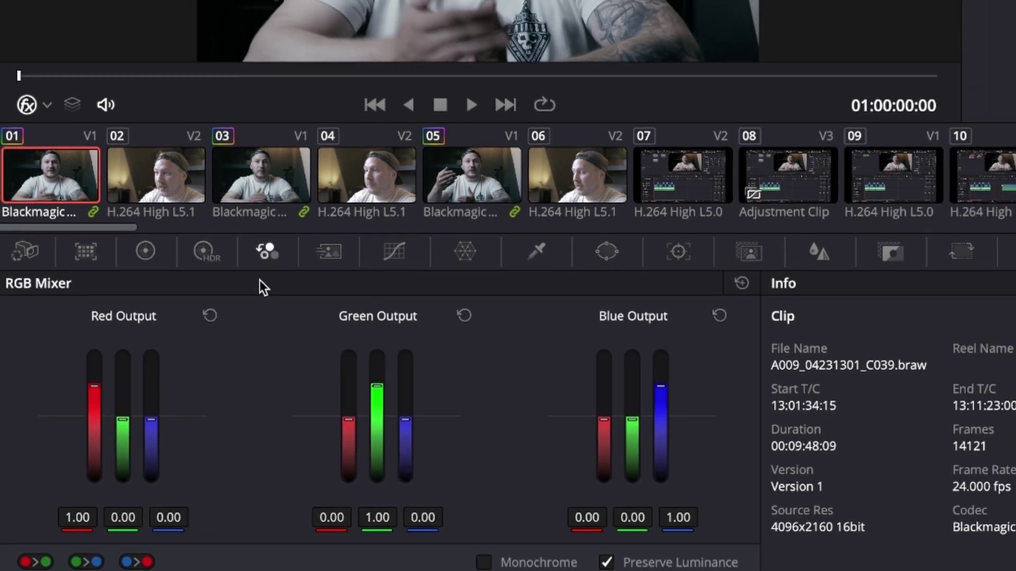
left_click_drag(94, 387, 95, 382)
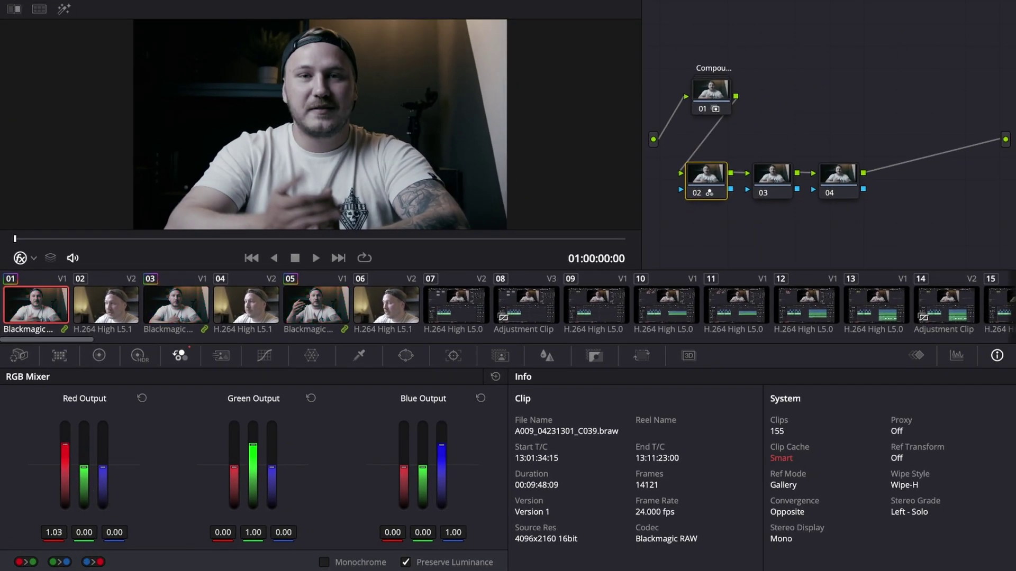
left_click_drag(64, 445, 65, 422)
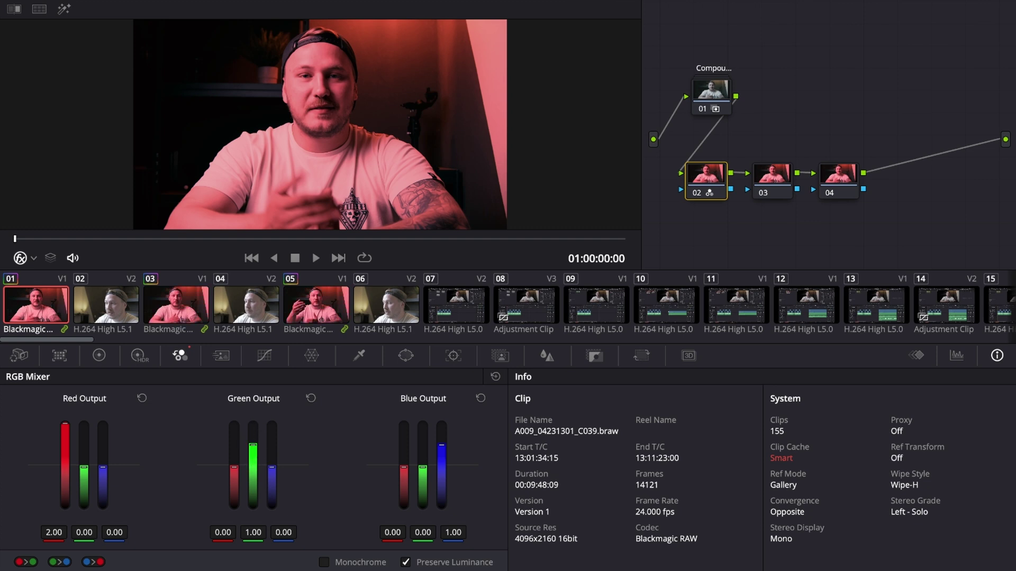
left_click_drag(253, 446, 253, 423)
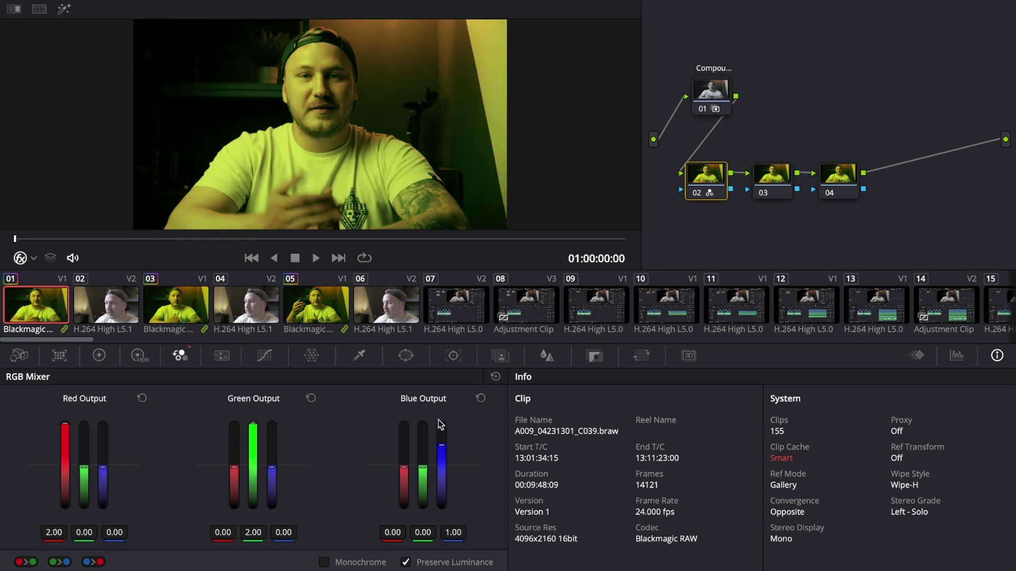
left_click_drag(442, 450, 442, 424)
- Apply the Glow effect from the effects library to post-clip node 03
left_click(590, 168)
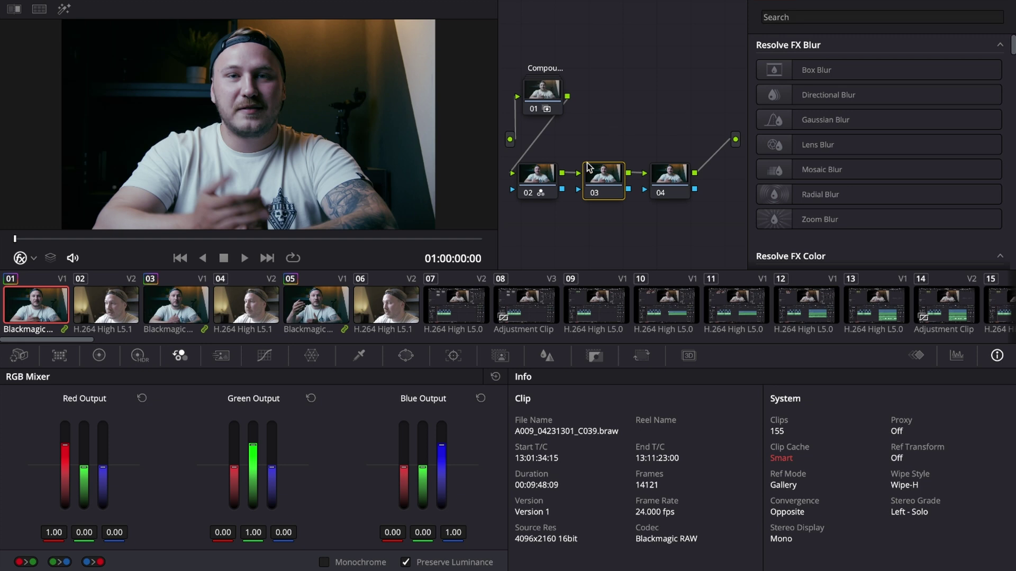
left_click(846, 17)
type("Glow")
left_click_drag(818, 80, 608, 192)
- Apply the Film Grain effect to post-clip node 04
scroll(892, 92, "down", 5)
left_click(673, 192)
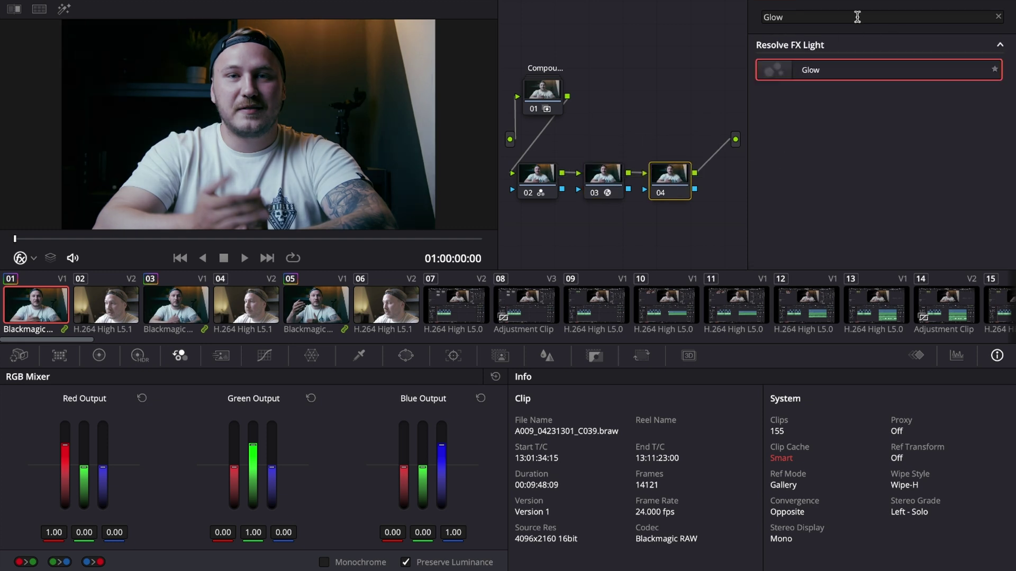
left_click(999, 15)
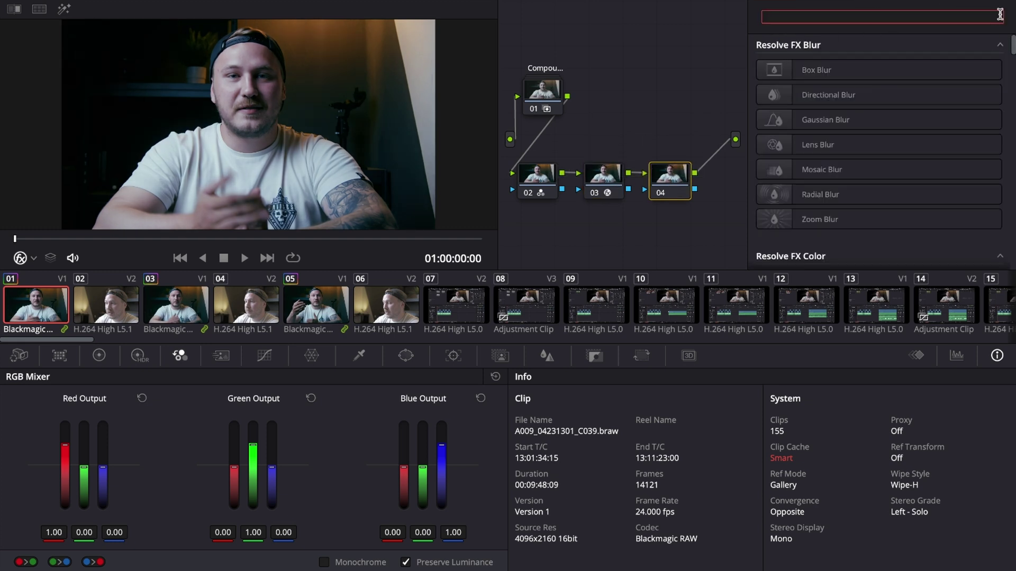
type("Grain")
left_click_drag(925, 75, 670, 180)
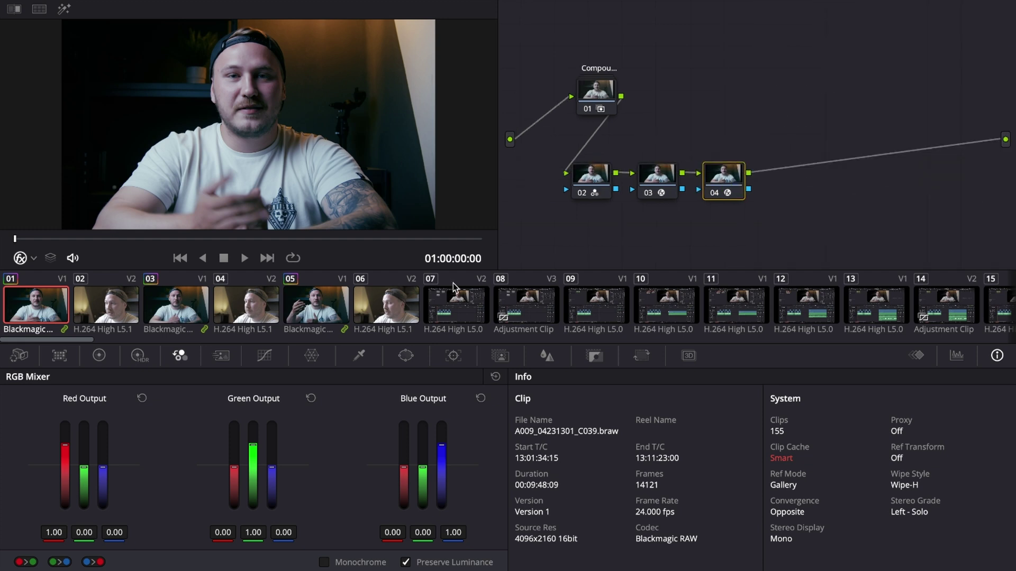